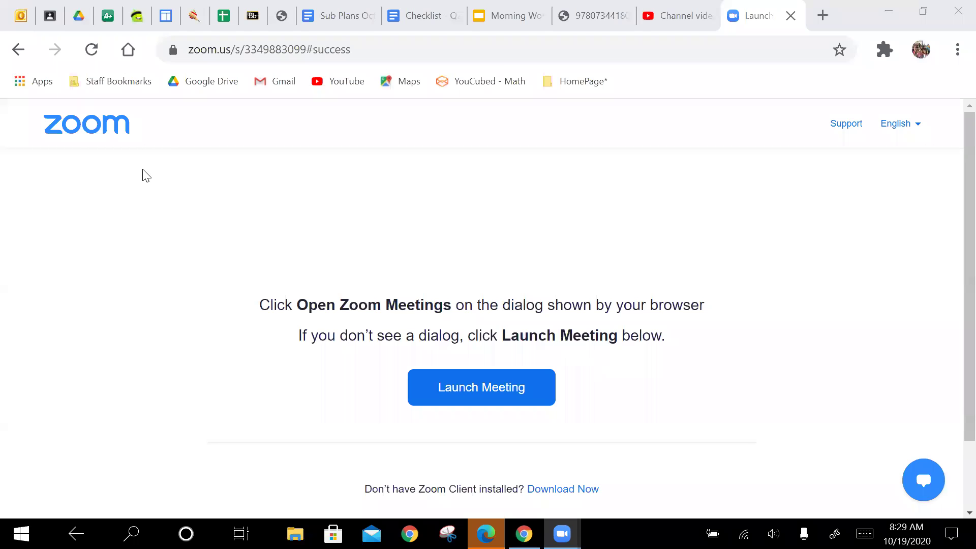
- In the Drive tab, peek inside the shared 2020-2021 student folder, then return to Student Folders
left_click(77, 19)
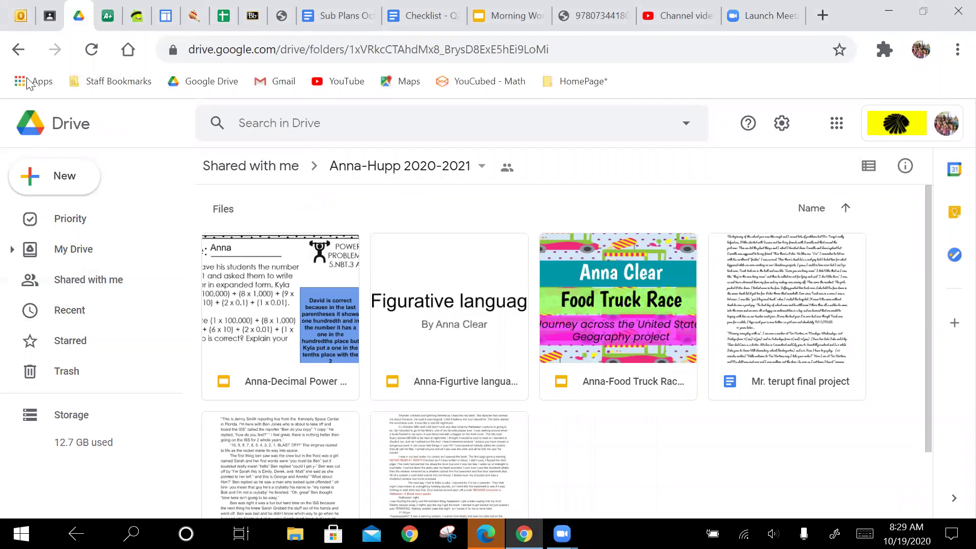
left_click(18, 59)
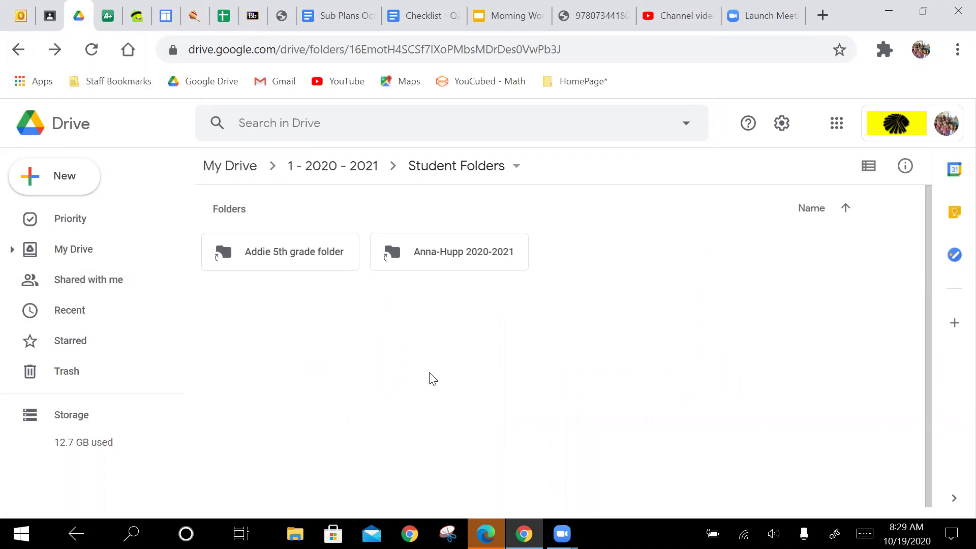
double_click(454, 249)
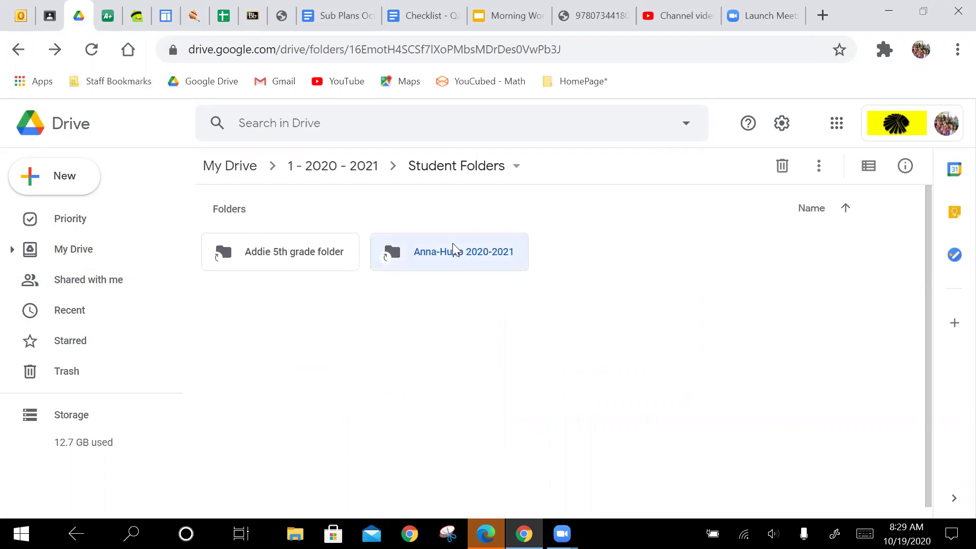
scroll(455, 249, "down", 2)
scroll(454, 249, "up", 2)
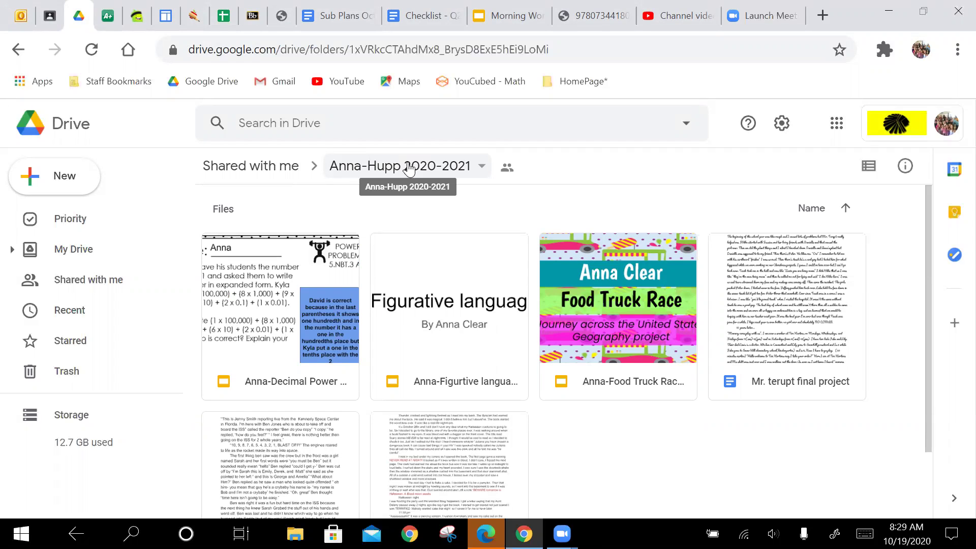
left_click(22, 54)
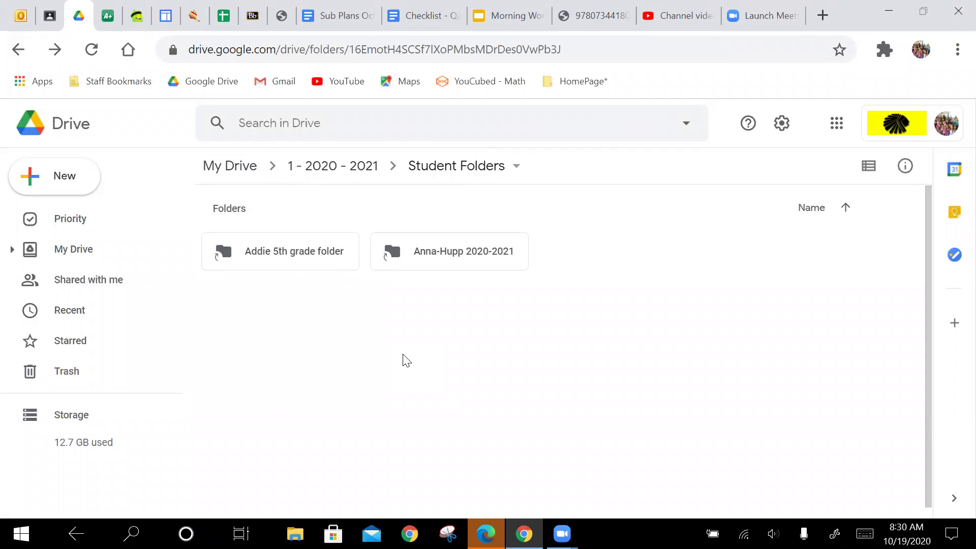
- Create a new folder named with the student's first name and '5th Grade'
left_click(77, 188)
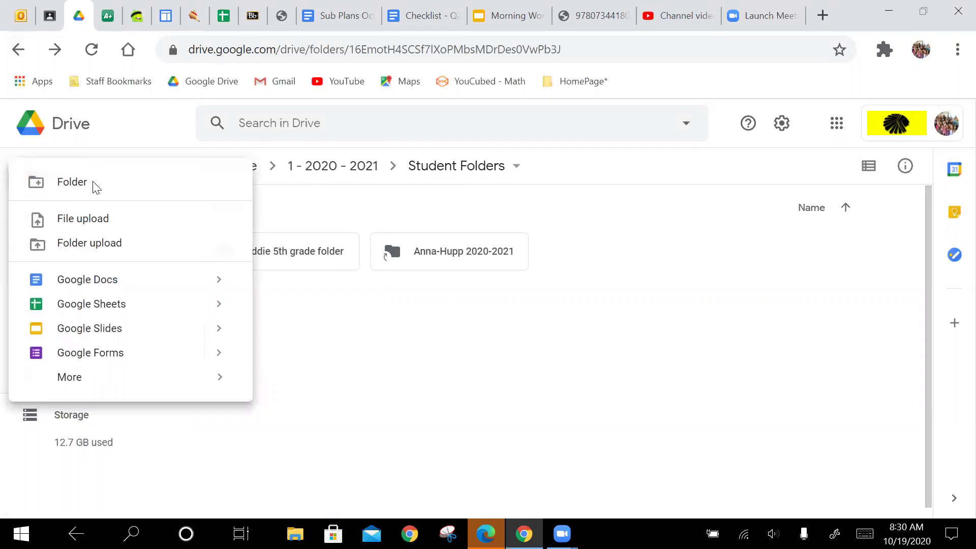
left_click(93, 186)
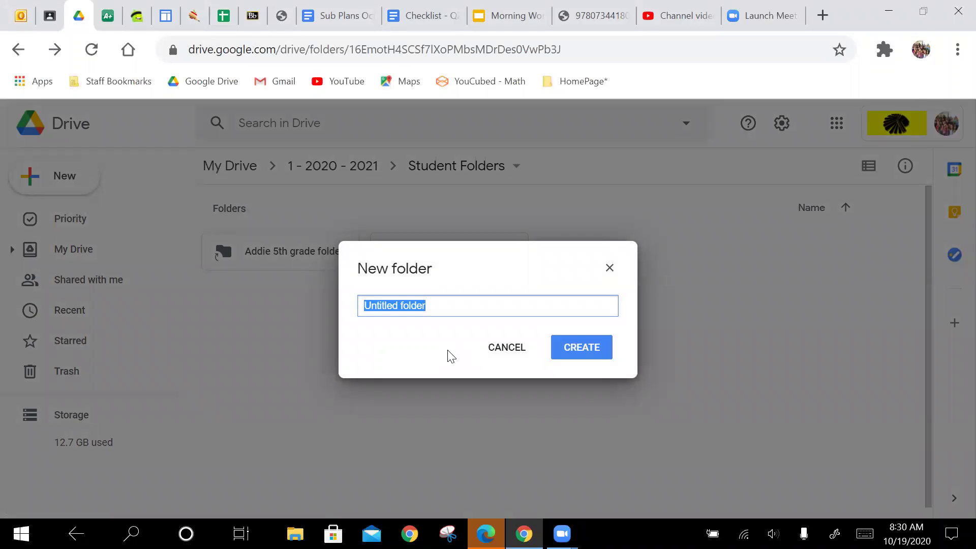
type("Br")
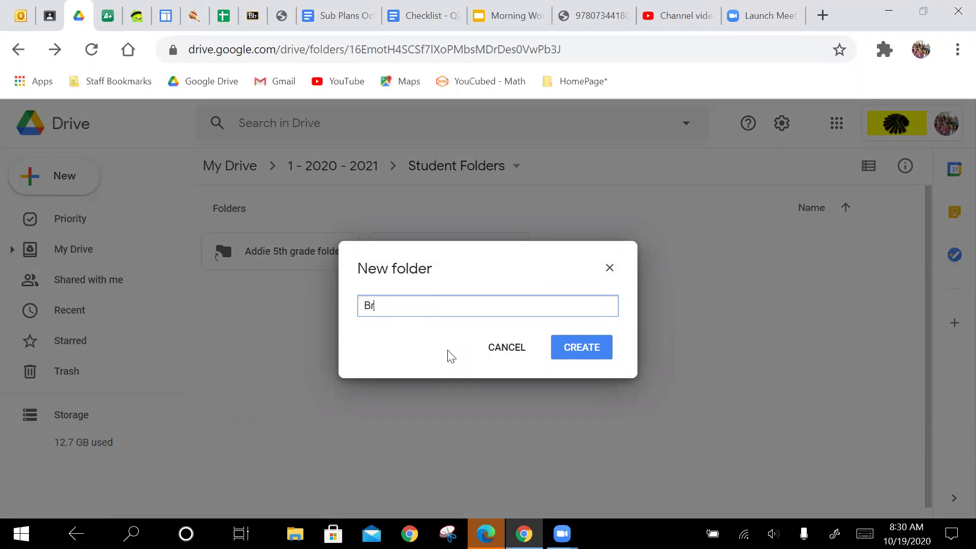
type("aden 5th Grade")
left_click(591, 355)
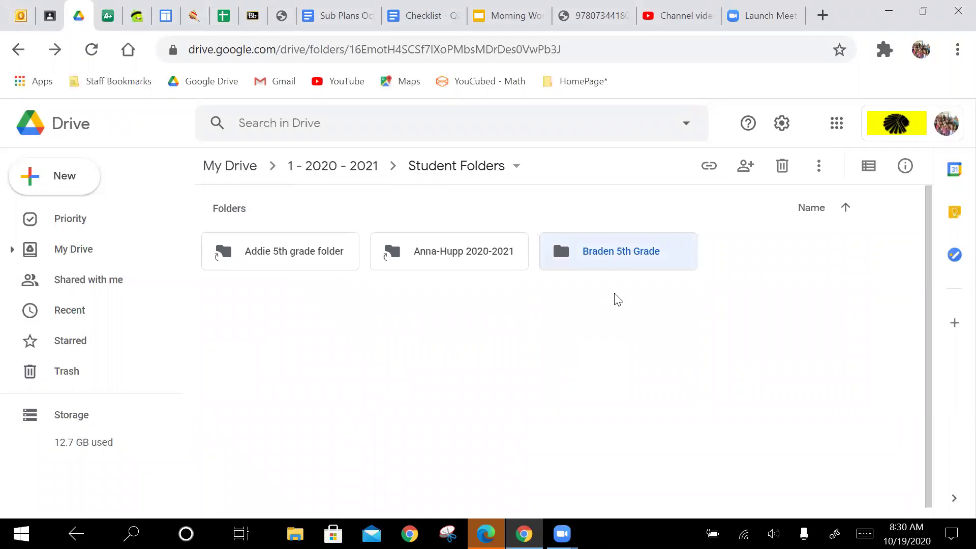
- Change the new student 5th Grade folder's colour to red
right_click(621, 265)
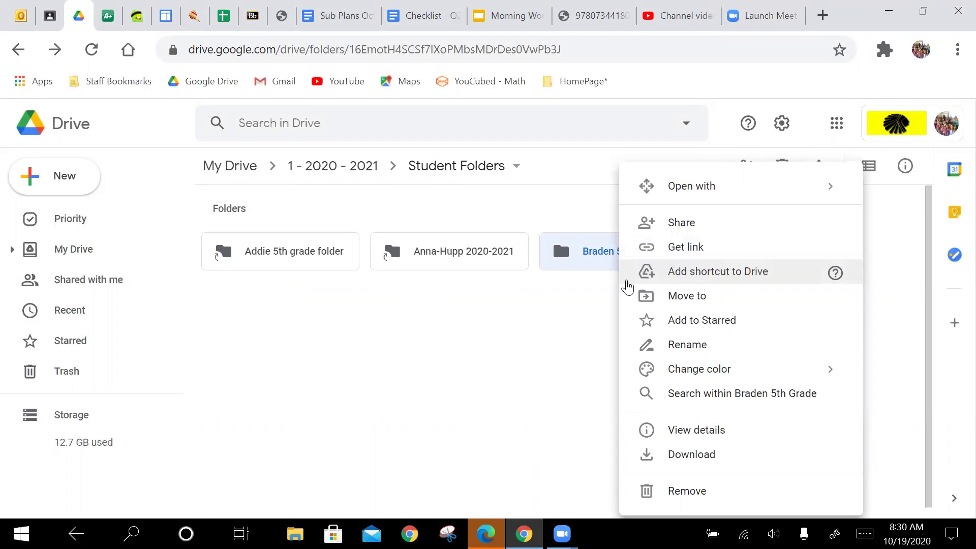
mouse_move(671, 369)
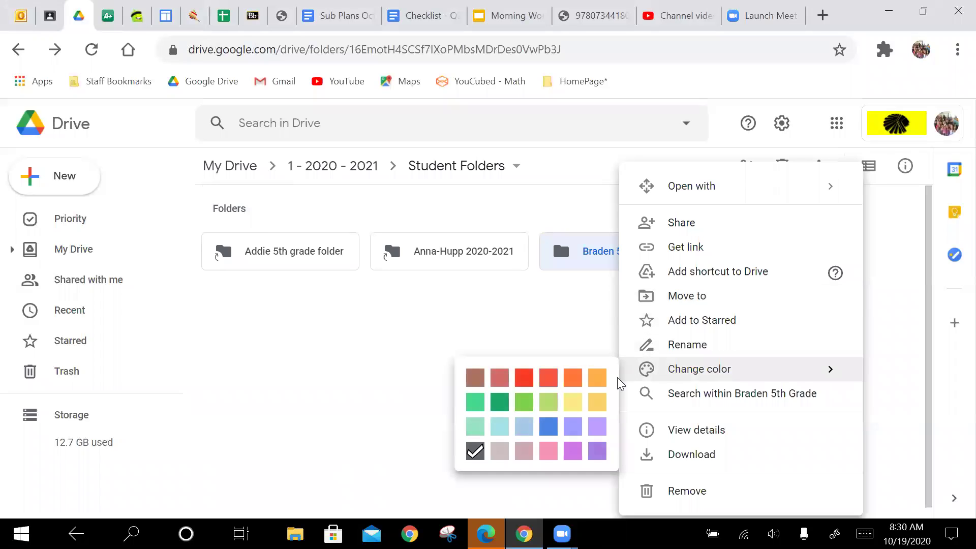
left_click(524, 383)
right_click(636, 260)
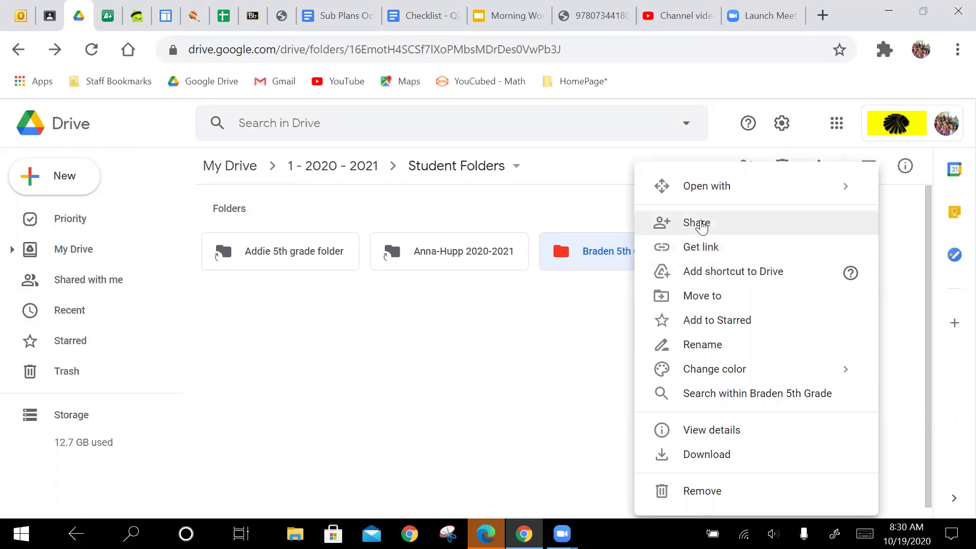
left_click(702, 227)
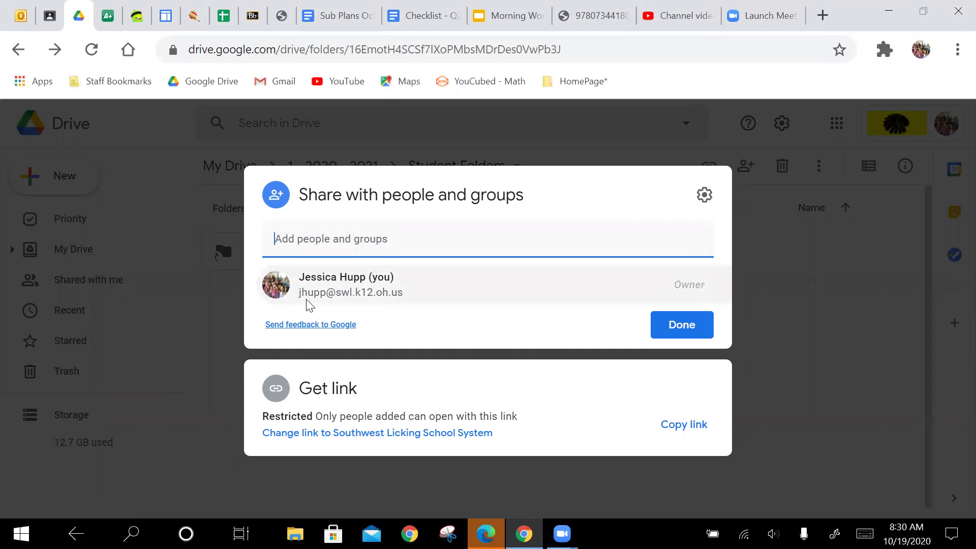
mouse_move(307, 301)
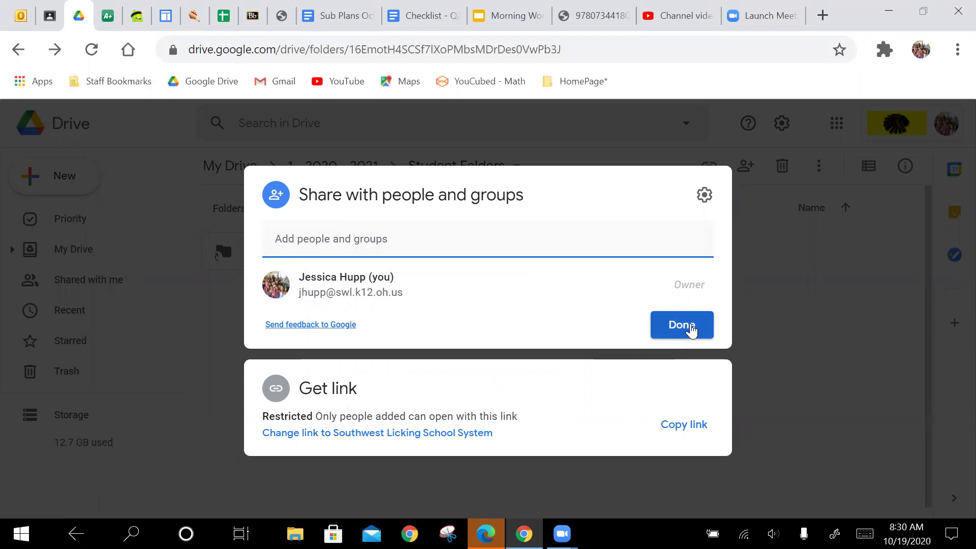
left_click(691, 330)
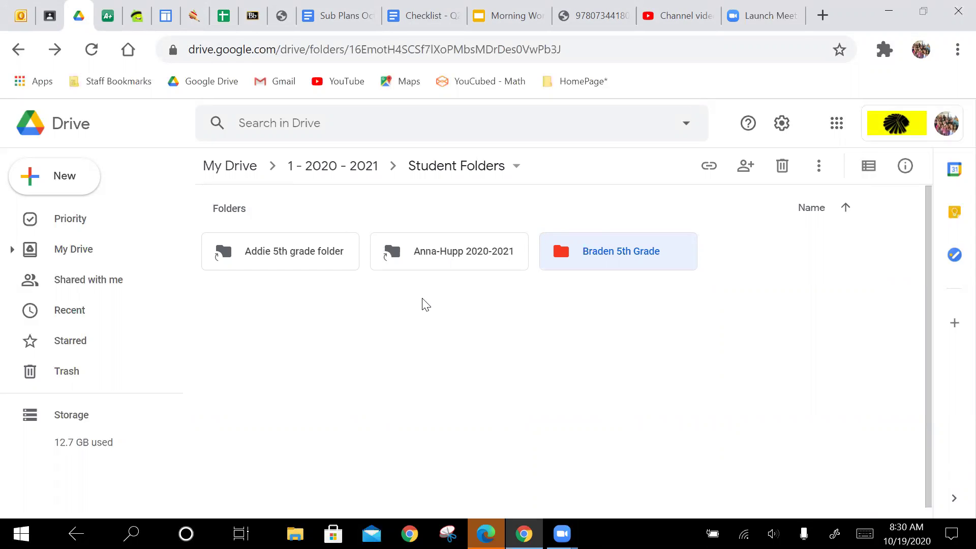
- Browse another student's 5th grade folder and its Social Studies subfolder, then go back to Student Folders
double_click(294, 255)
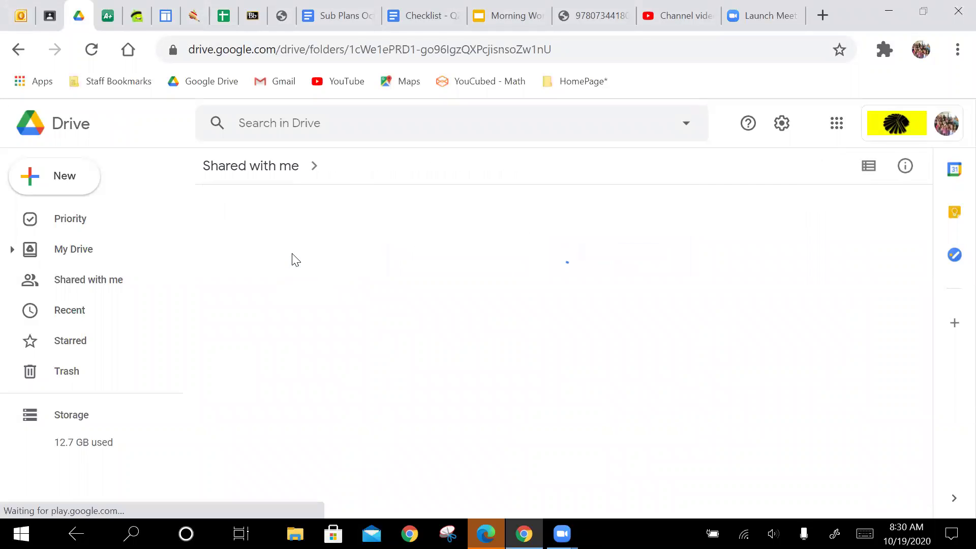
double_click(757, 273)
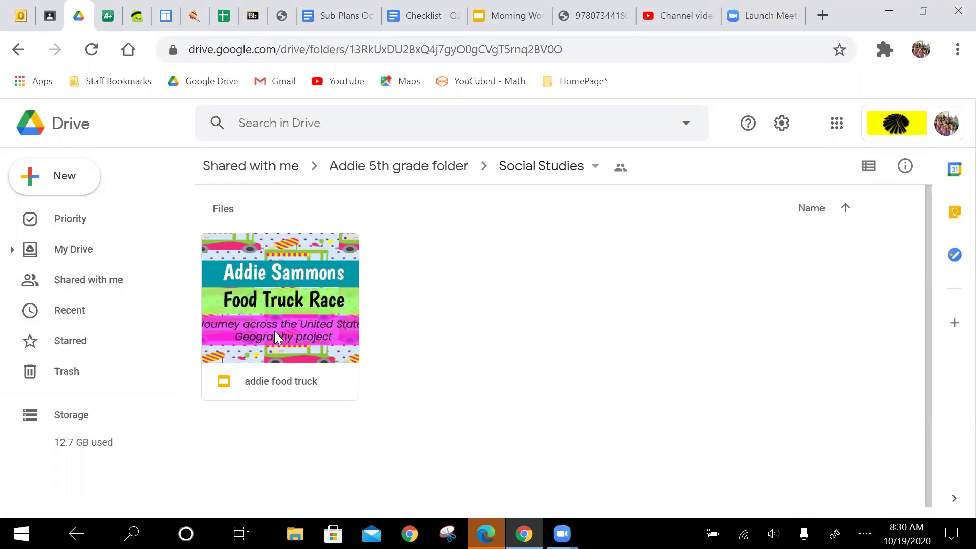
left_click(428, 167)
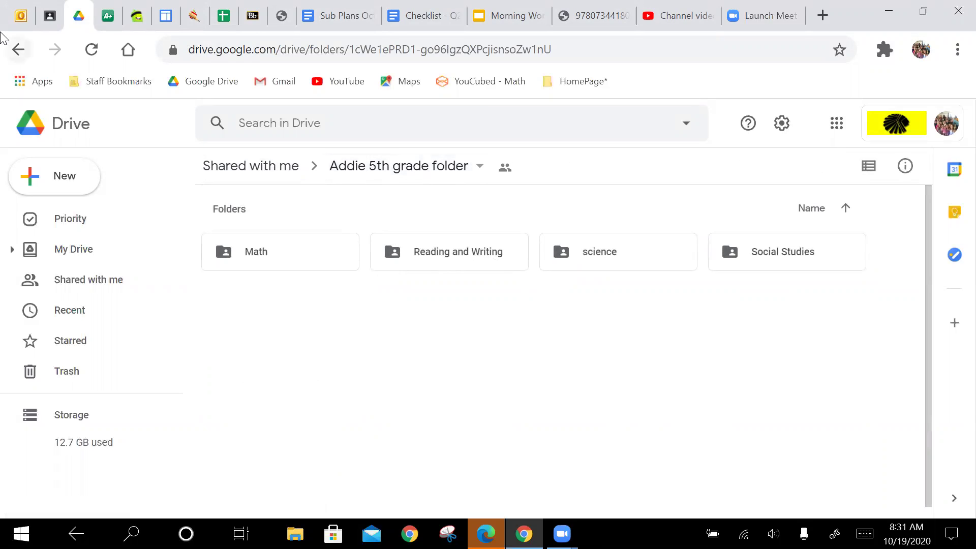
left_click(18, 51)
left_click(18, 51)
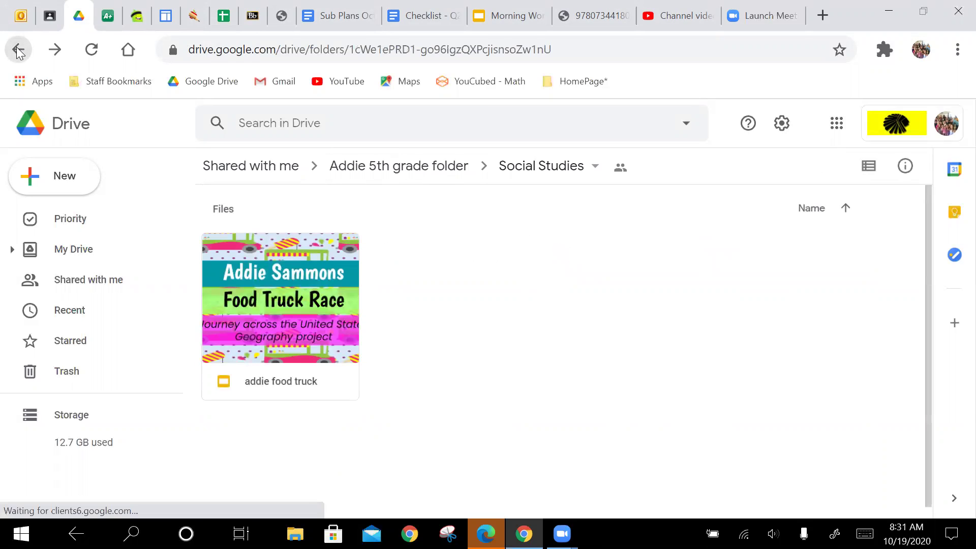
left_click(18, 51)
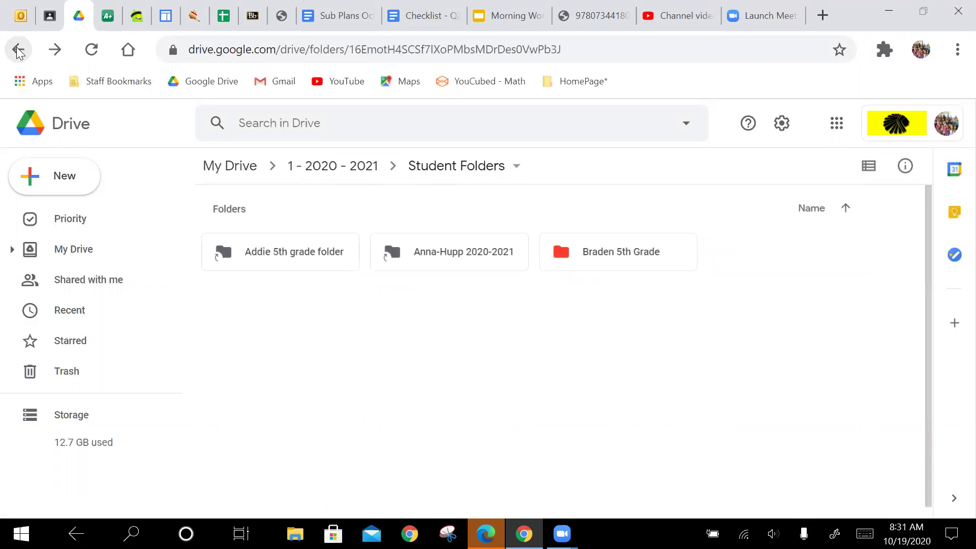
- Scroll through the shared 2020-2021 student folder's files and return to the Student Folders listing
left_click(438, 255)
double_click(438, 255)
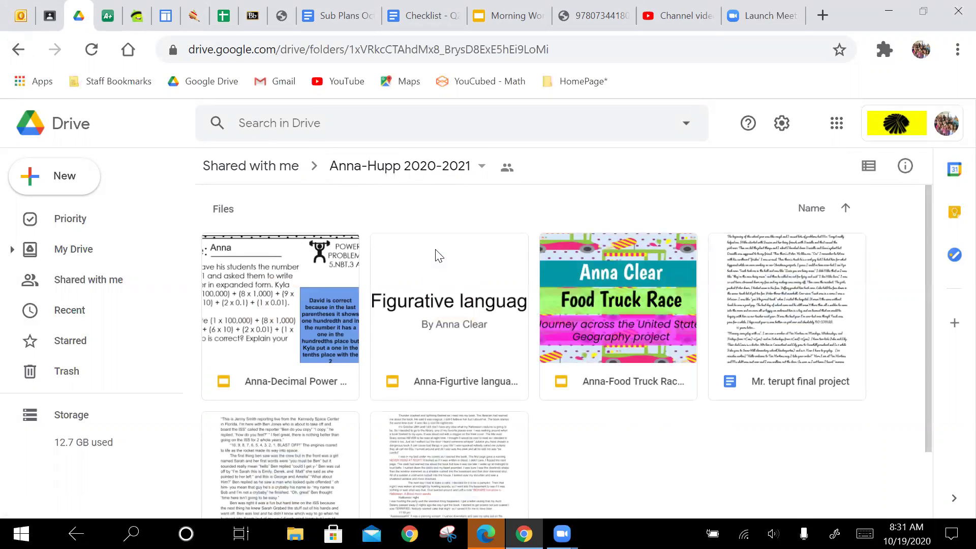
scroll(576, 276, "down", 2)
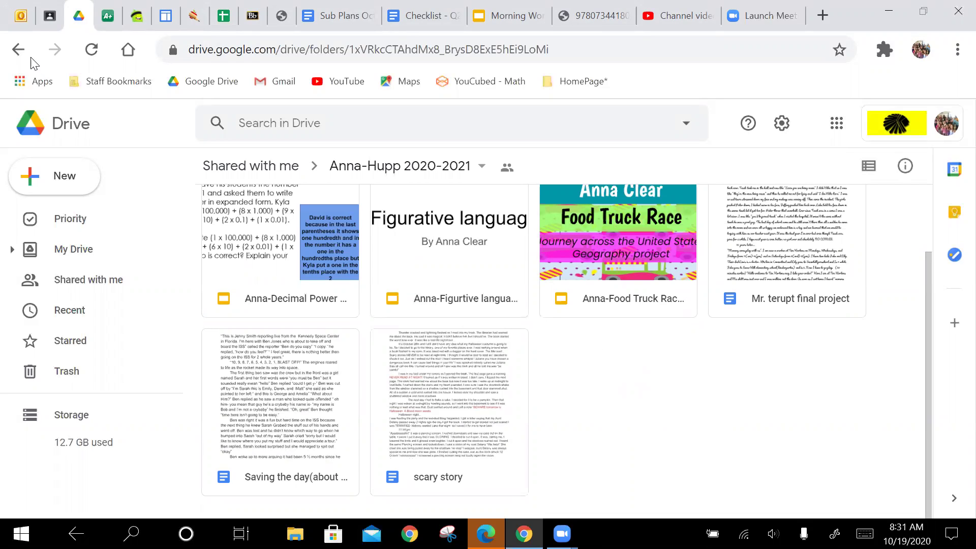
left_click(18, 50)
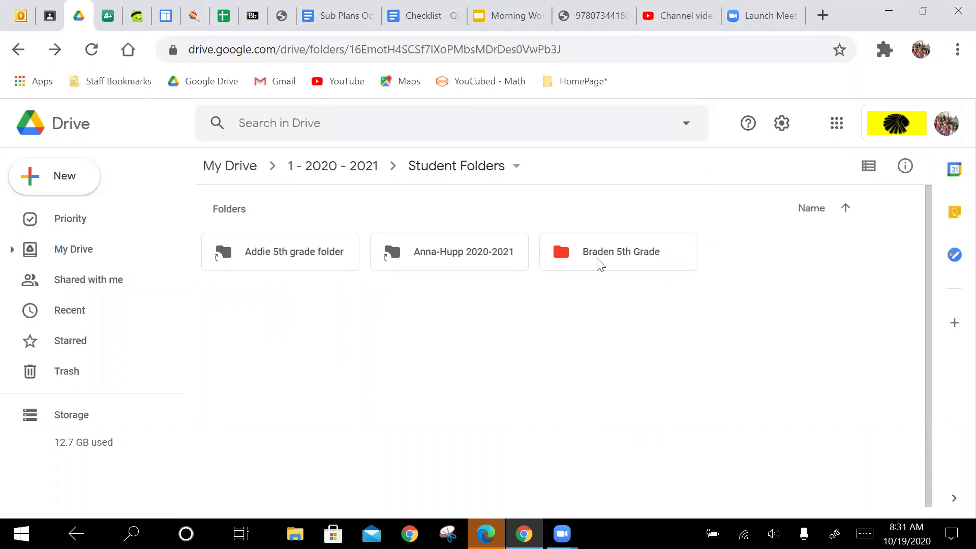
- Search Drive for the student's full name and scroll through the matching documents
left_click(465, 127)
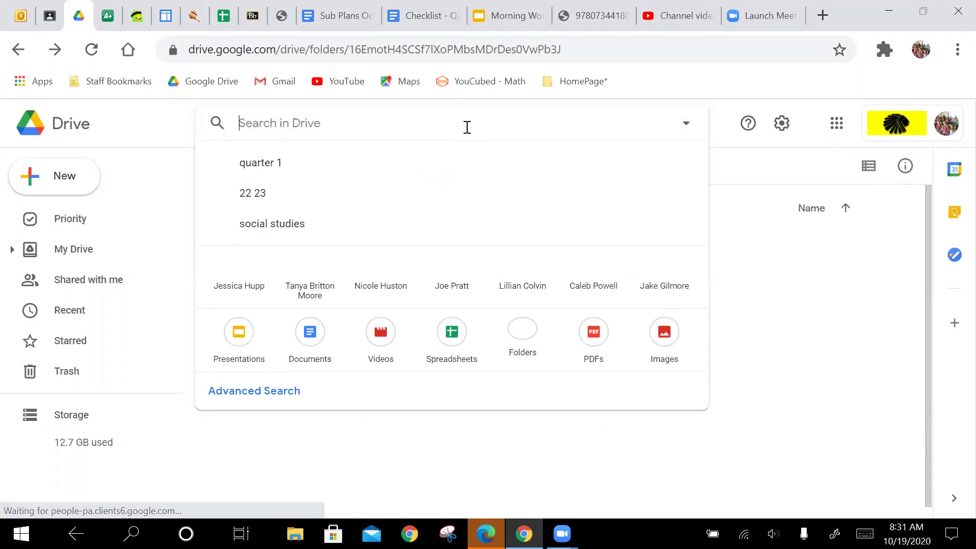
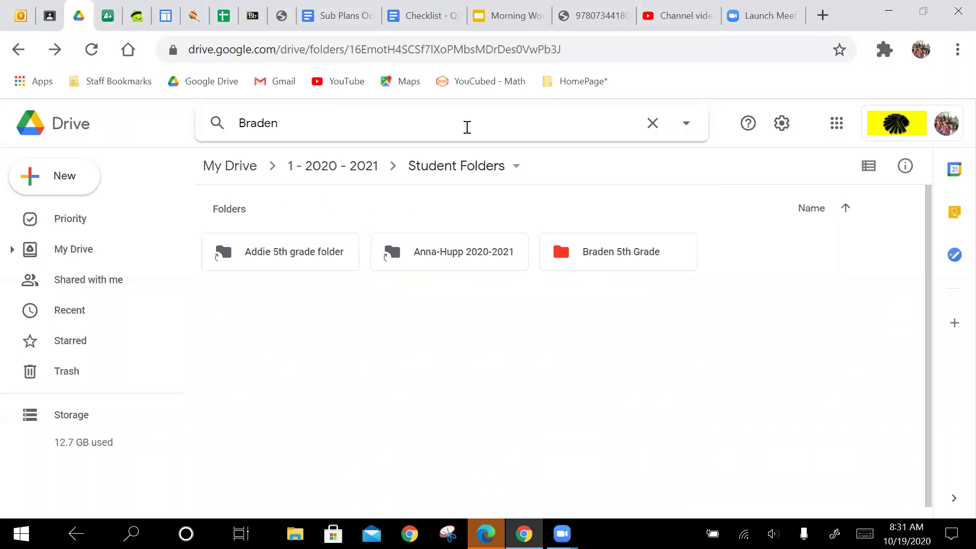
key("Return")
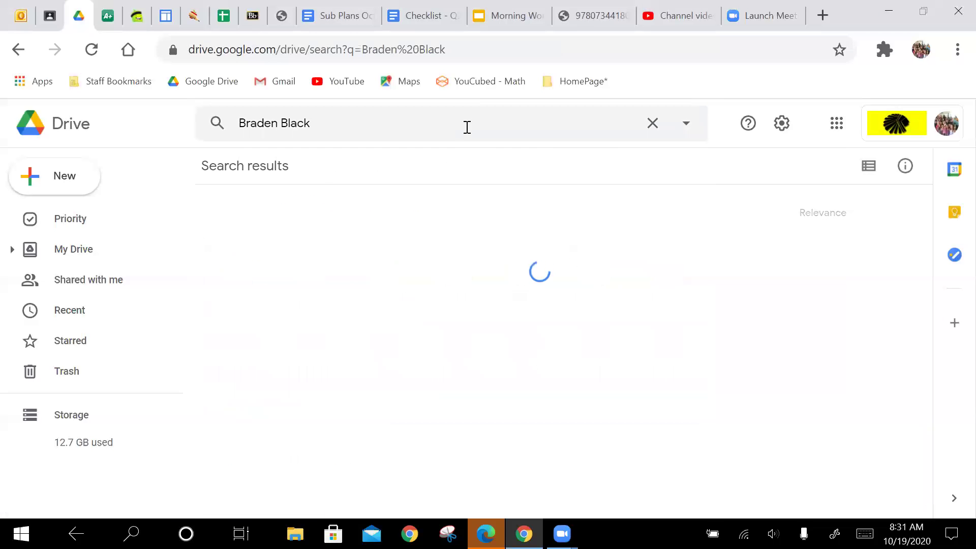
scroll(509, 455, "down", 4)
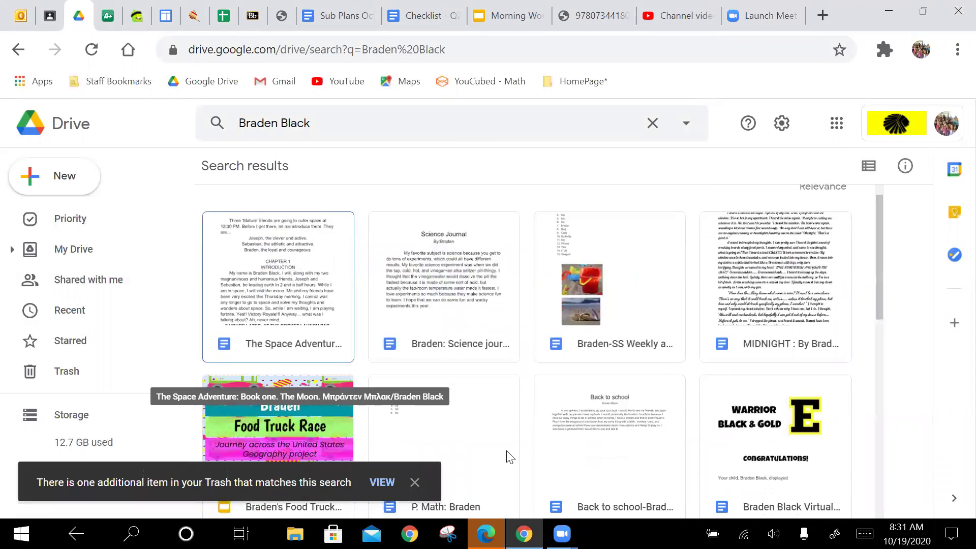
scroll(510, 457, "up", 3)
scroll(510, 457, "down", 2)
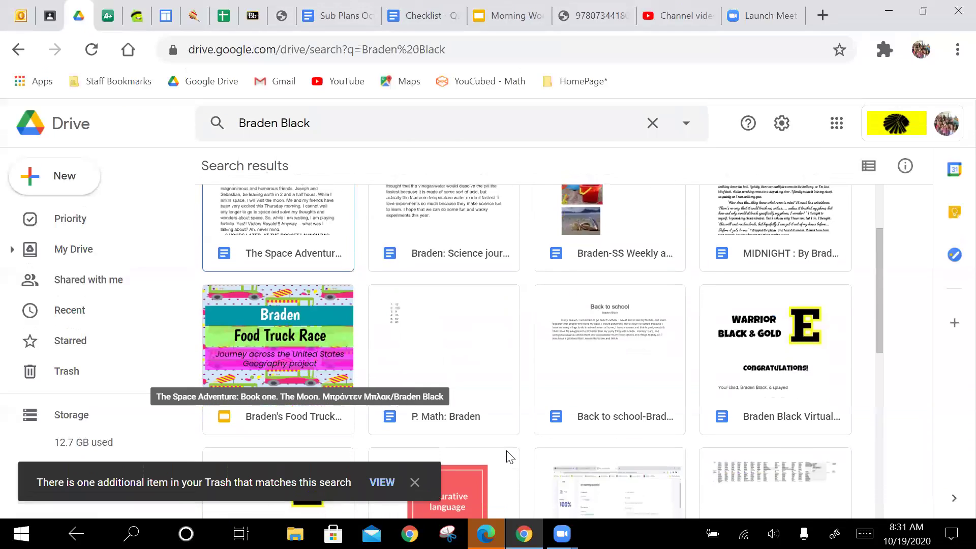
scroll(510, 456, "up", 2)
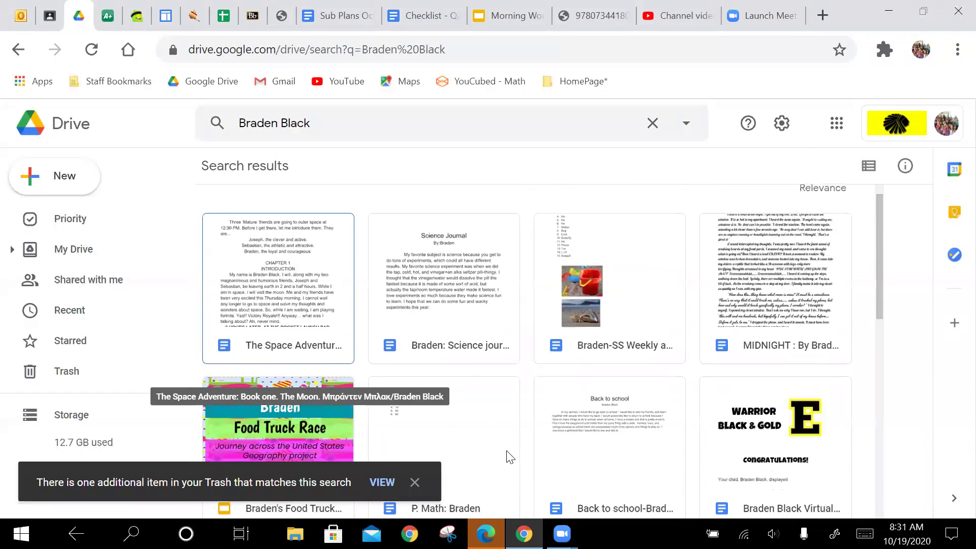
- Expand My Drive, 1 - 2020 - 2021 and Student Folders in the sidebar folder tree
left_click(13, 250)
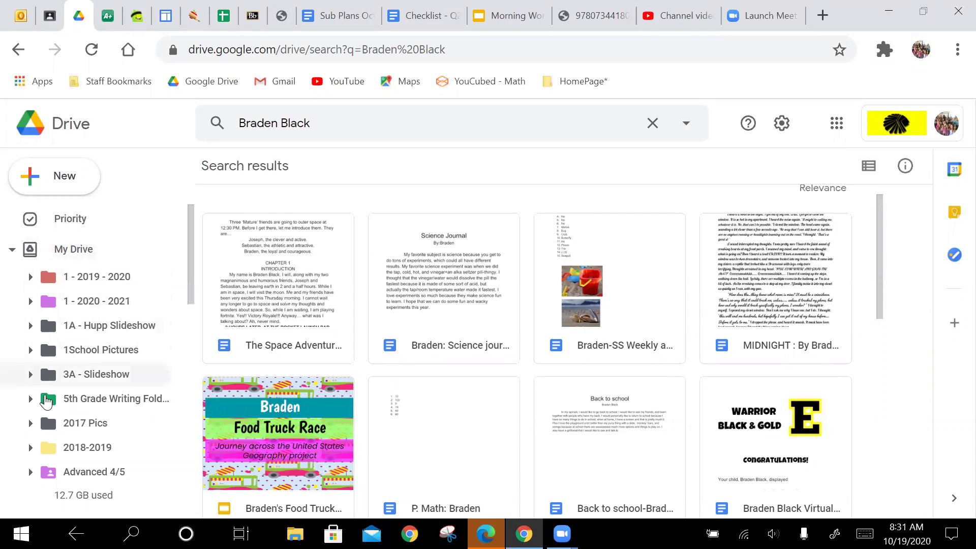
scroll(45, 447, "down", 2)
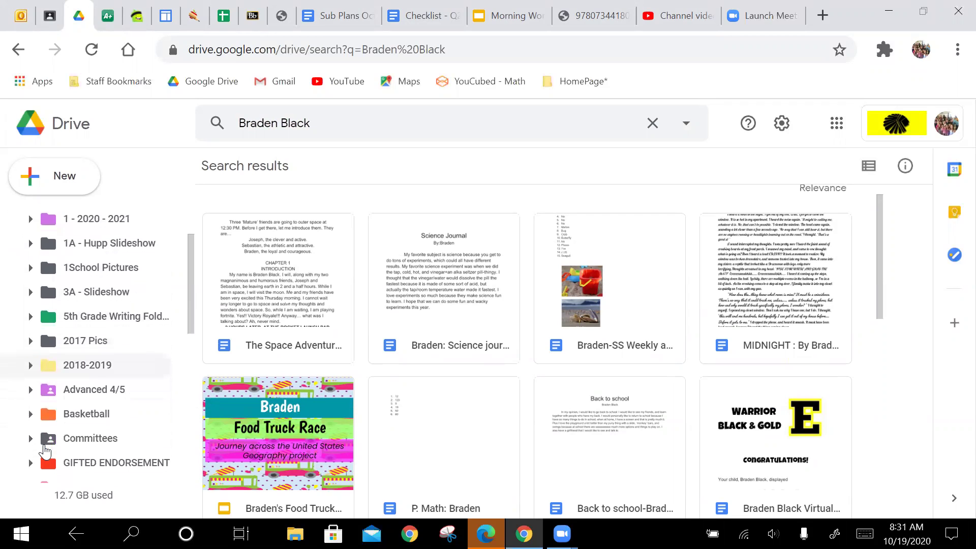
scroll(45, 455, "up", 2)
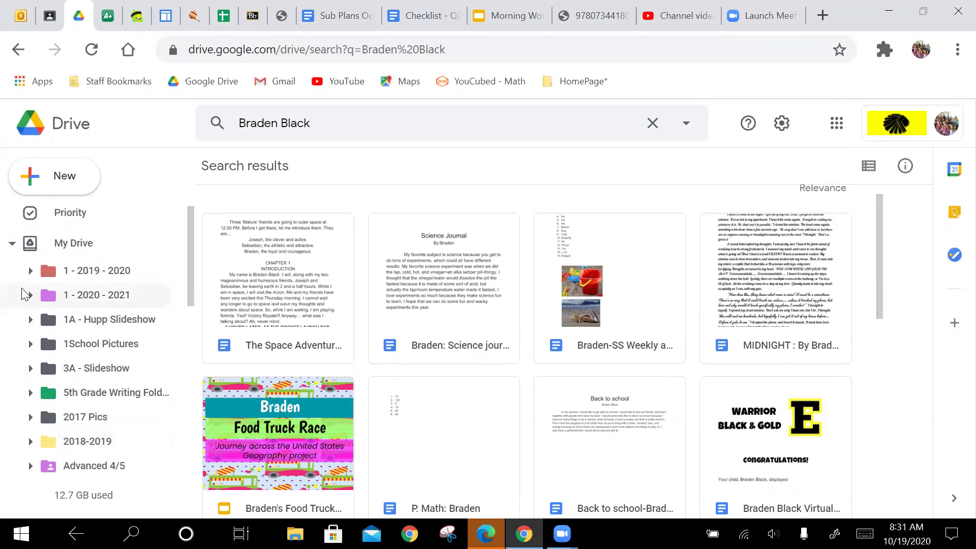
left_click(30, 295)
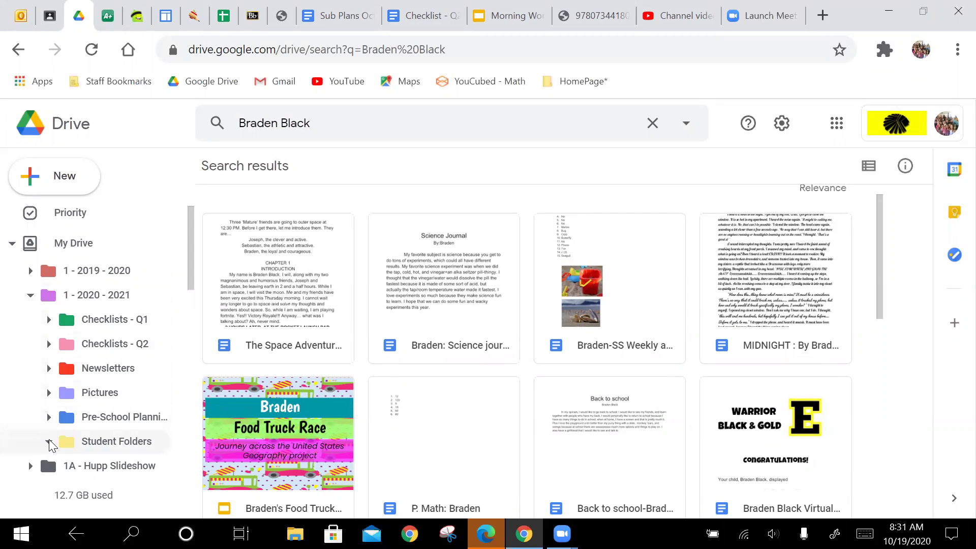
left_click(49, 442)
scroll(105, 379, "down", 3)
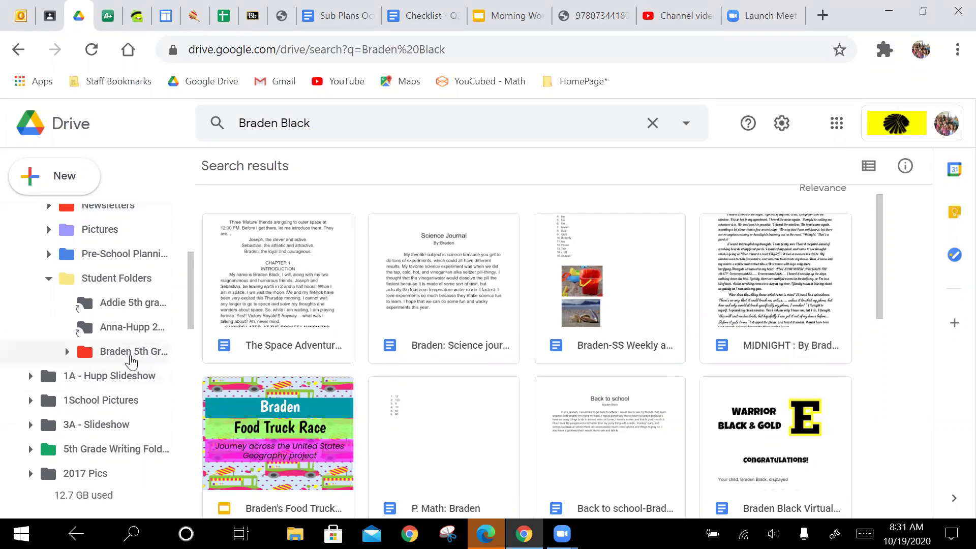
- Drag the Food Truck Race project and The Space Adventure story into the student's 5th Grade folder, then open it
left_click(283, 448)
left_click_drag(283, 448, 110, 350)
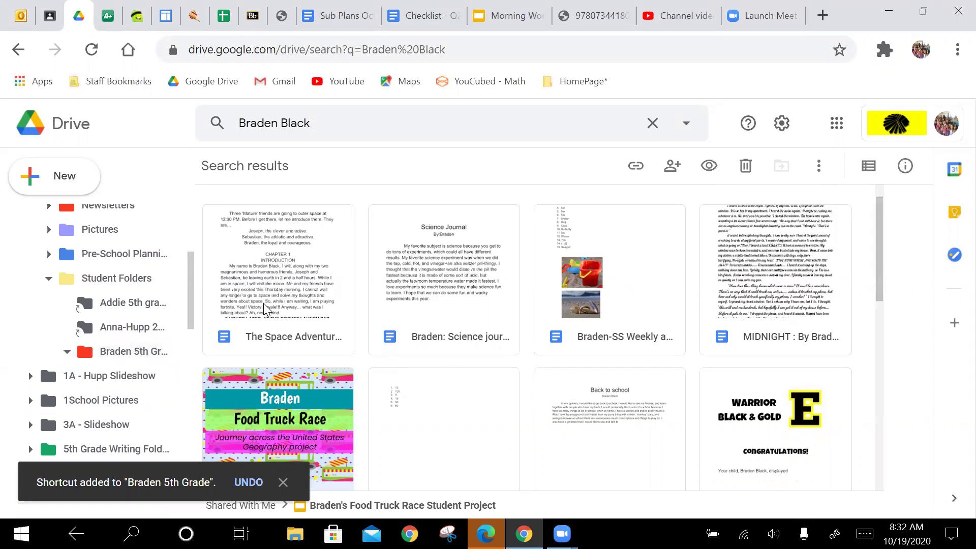
left_click_drag(288, 295, 138, 356)
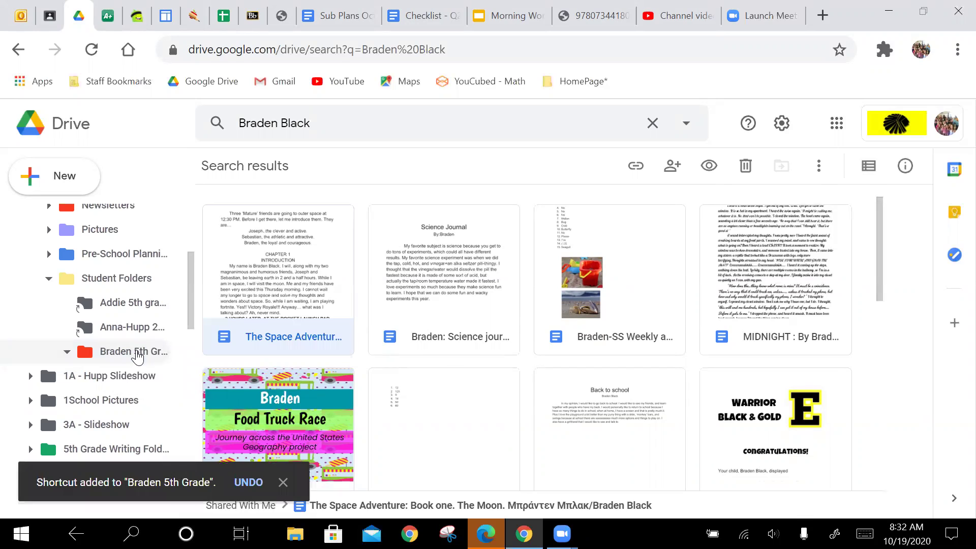
left_click(137, 353)
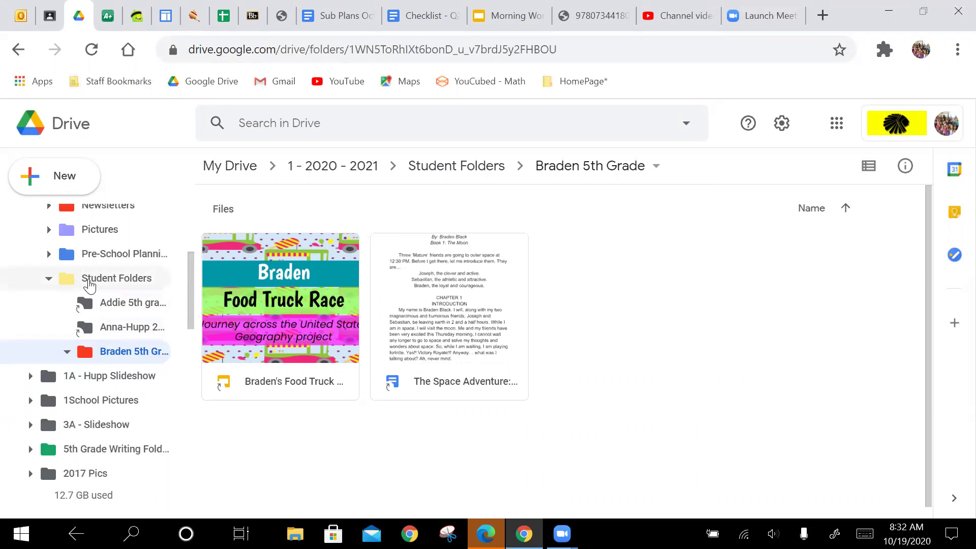
- Remove the red student 5th Grade folder from Student Folders
left_click(84, 279)
right_click(598, 254)
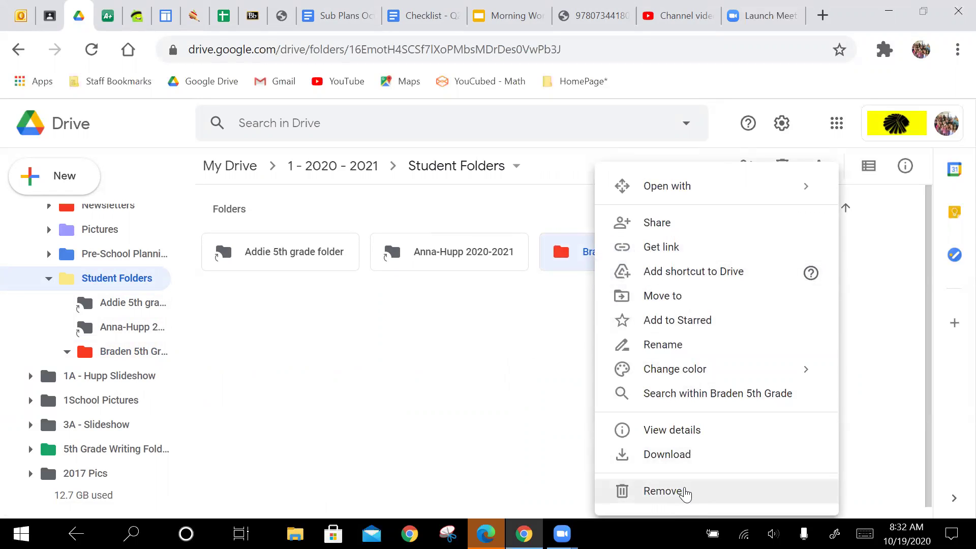
left_click(682, 492)
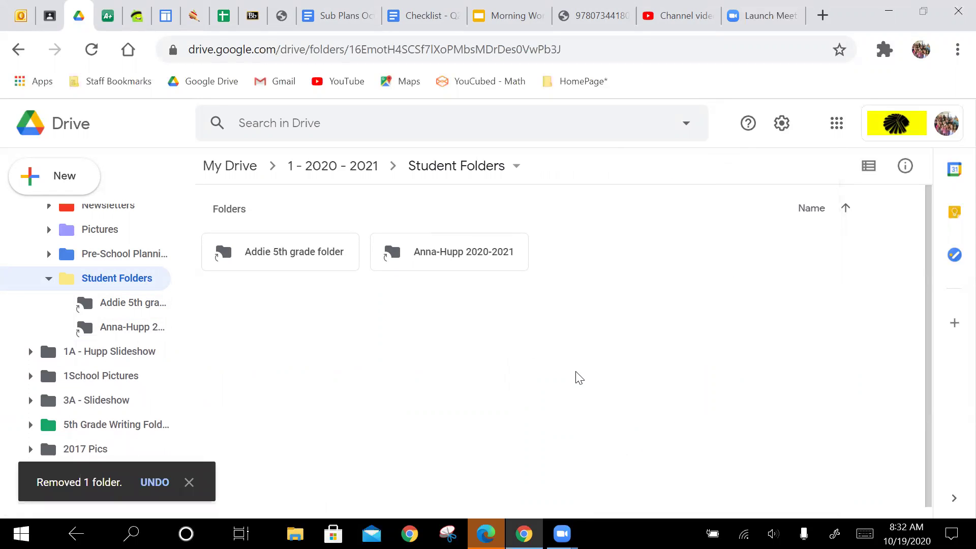